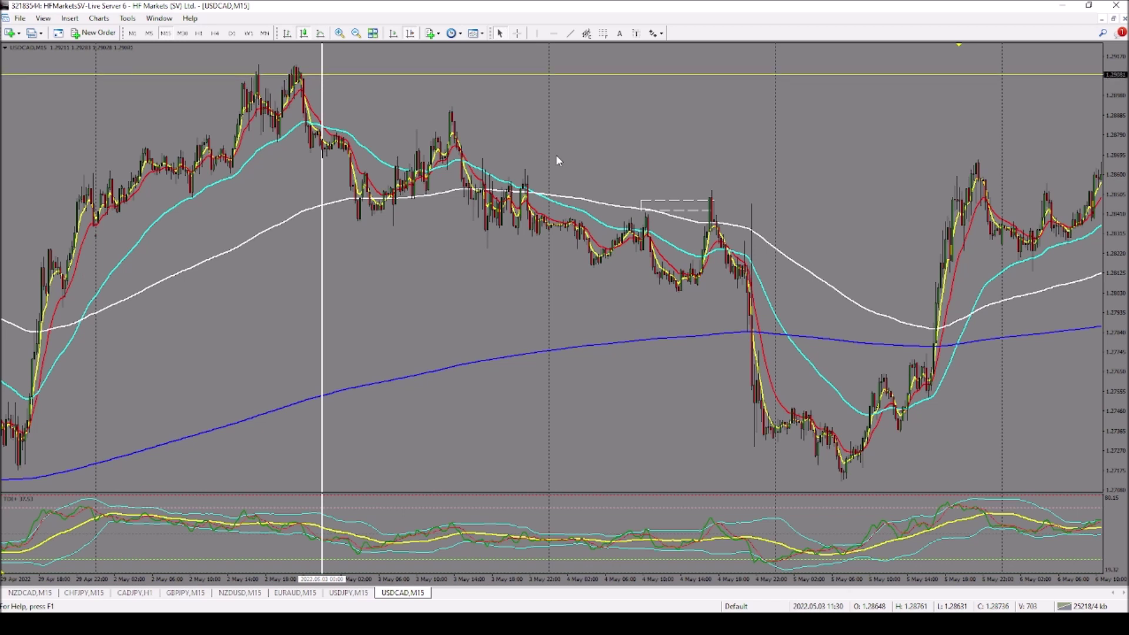
Step: Draw two short slanted trend lines marking entries near 3 May and just after the 4 May peak
{"action": "left_click", "coordinate": [570, 33]}
{"action": "left_click_drag", "start_coordinate": [553, 166], "coordinate": [522, 223]}
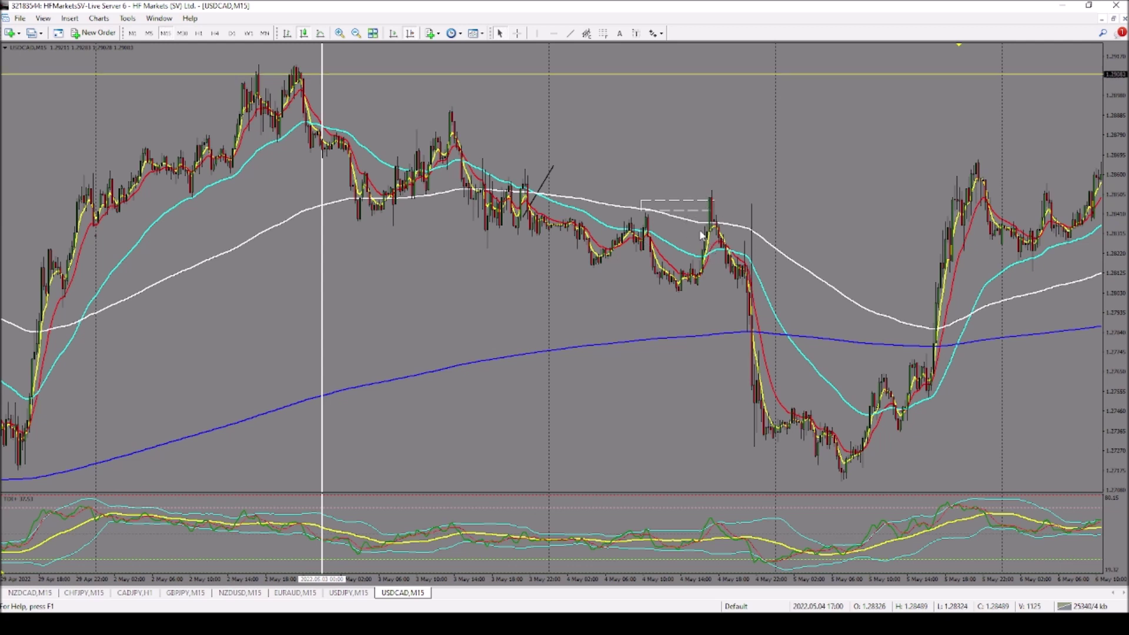
{"action": "left_click", "coordinate": [570, 33]}
{"action": "left_click_drag", "start_coordinate": [718, 252], "coordinate": [707, 254]}
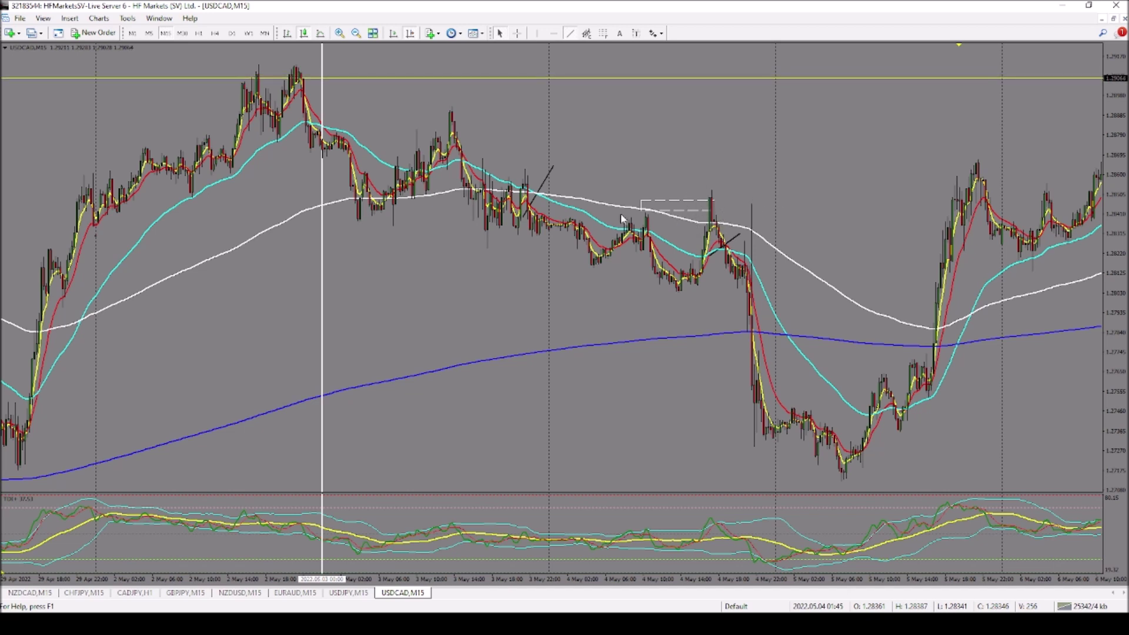
{"action": "left_click", "coordinate": [711, 193]}
Step: Pan the USDCAD chart forward past 5–12 May until the 10–17 May bars show
{"action": "scroll", "coordinate": [766, 176], "scroll_direction": "down", "scroll_amount": 5}
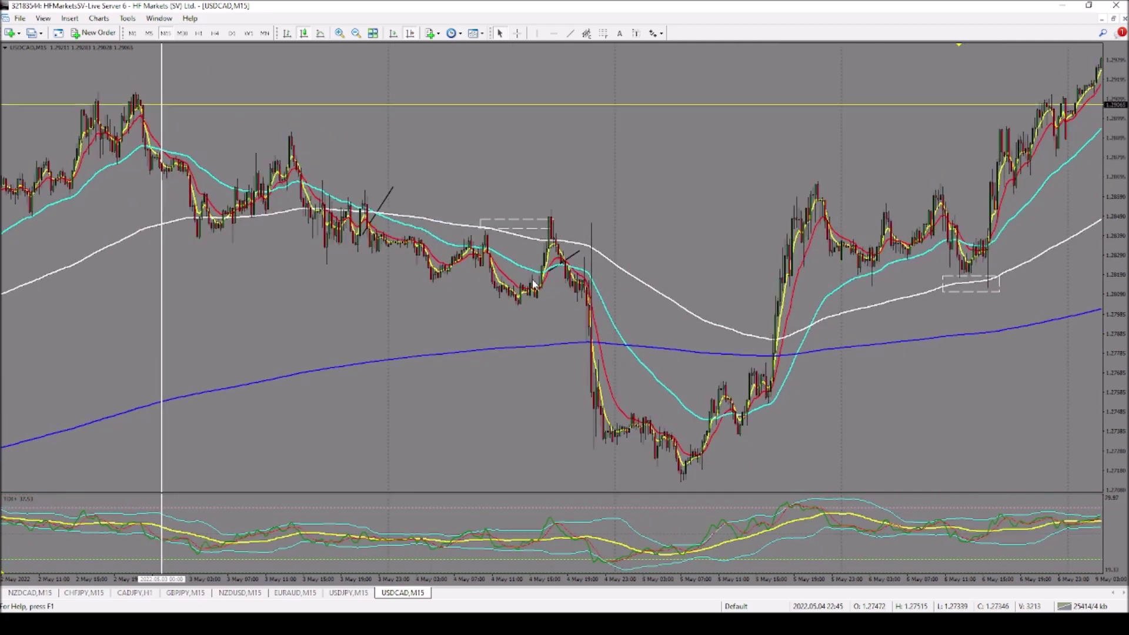
{"action": "left_click_drag", "start_coordinate": [645, 293], "coordinate": [435, 281]}
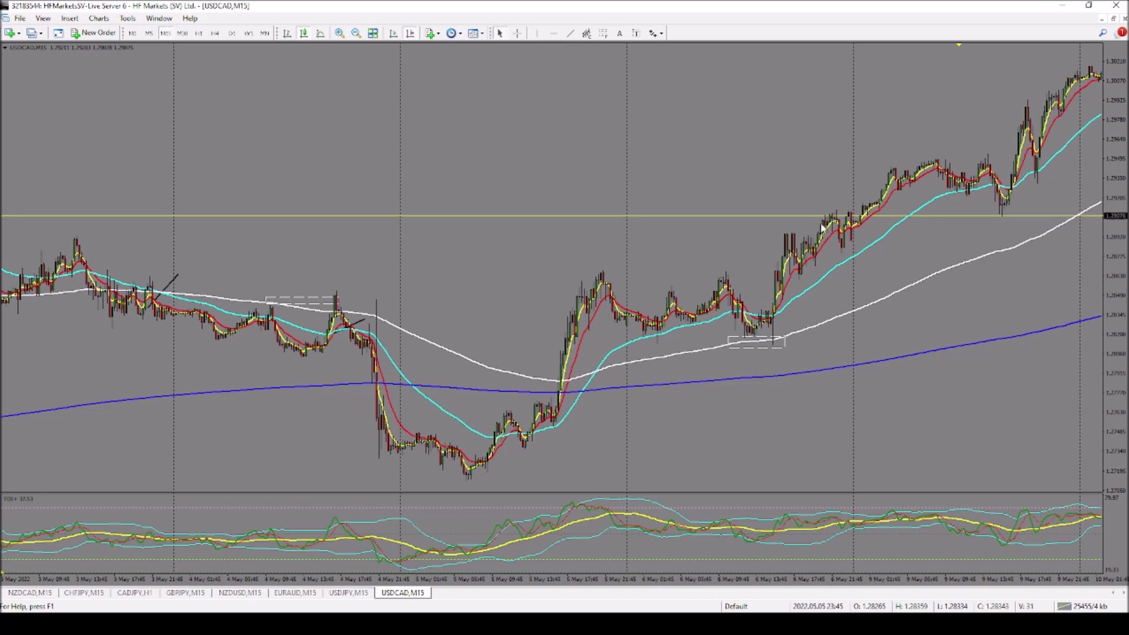
{"action": "left_click_drag", "start_coordinate": [827, 216], "coordinate": [206, 171]}
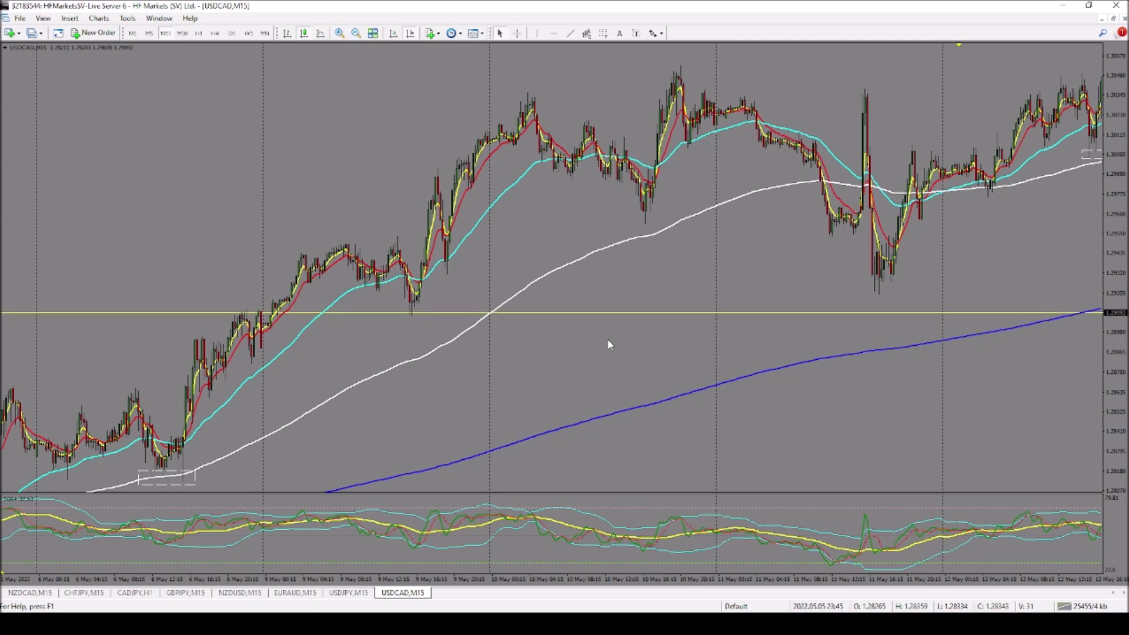
{"action": "left_click_drag", "start_coordinate": [609, 344], "coordinate": [352, 331]}
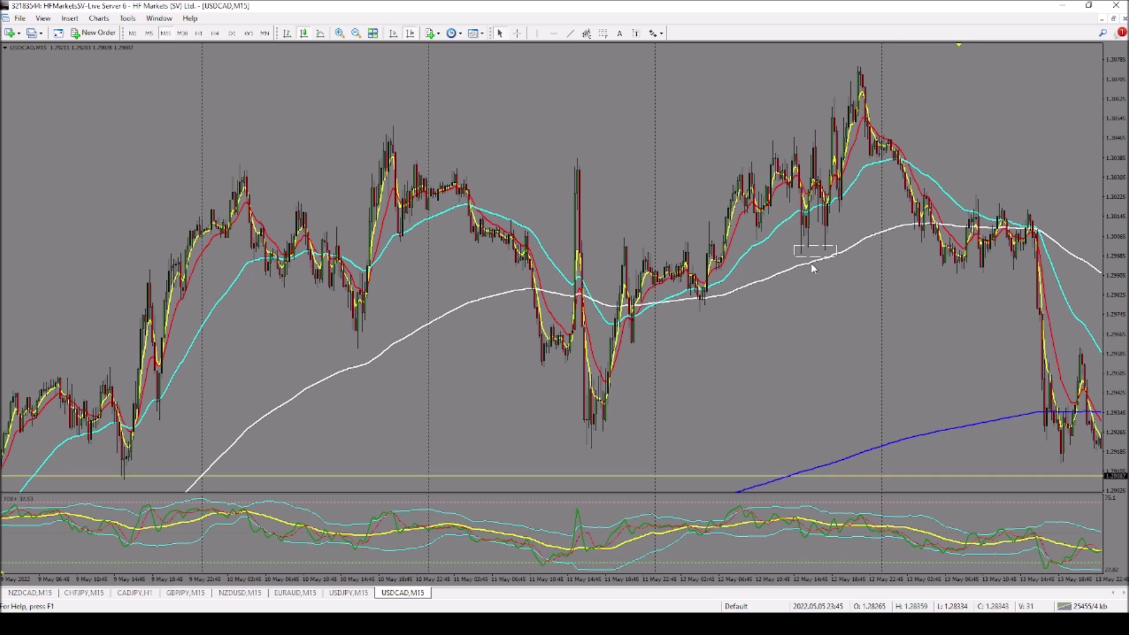
{"action": "scroll", "coordinate": [806, 292], "scroll_direction": "down", "scroll_amount": 3}
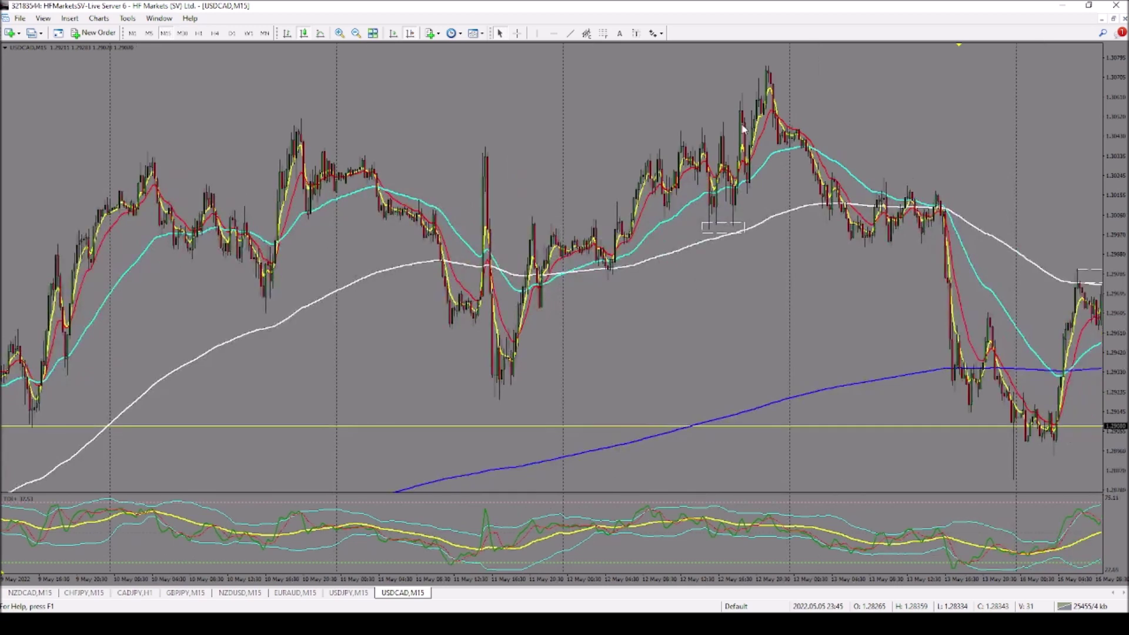
{"action": "scroll", "coordinate": [713, 116], "scroll_direction": "down", "scroll_amount": 9}
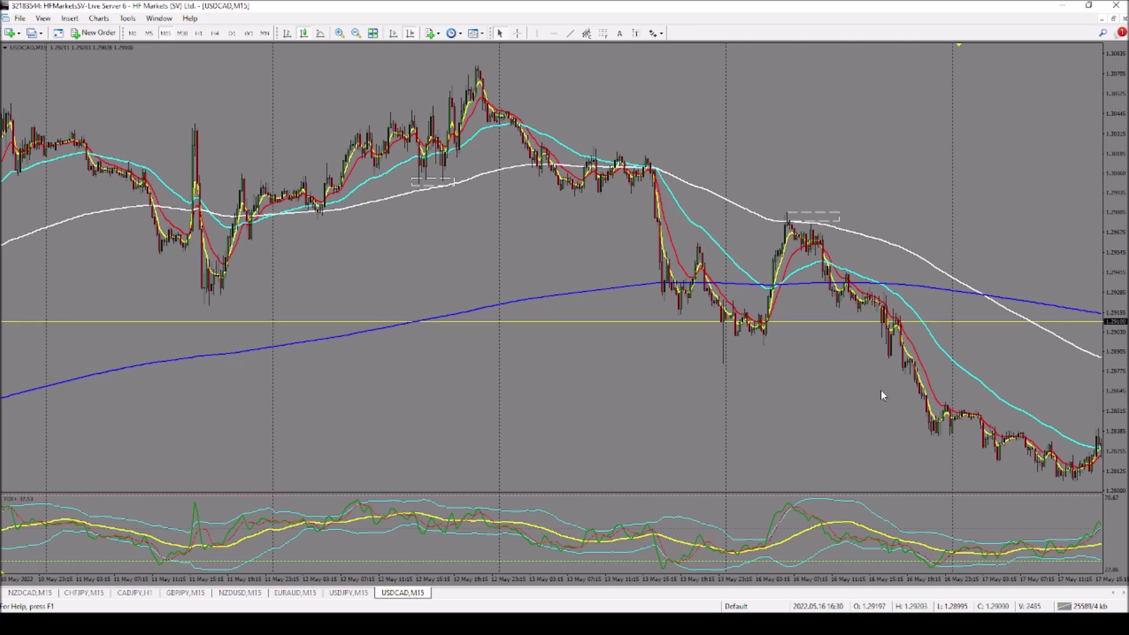
{"action": "left_click_drag", "start_coordinate": [409, 363], "coordinate": [885, 390]}
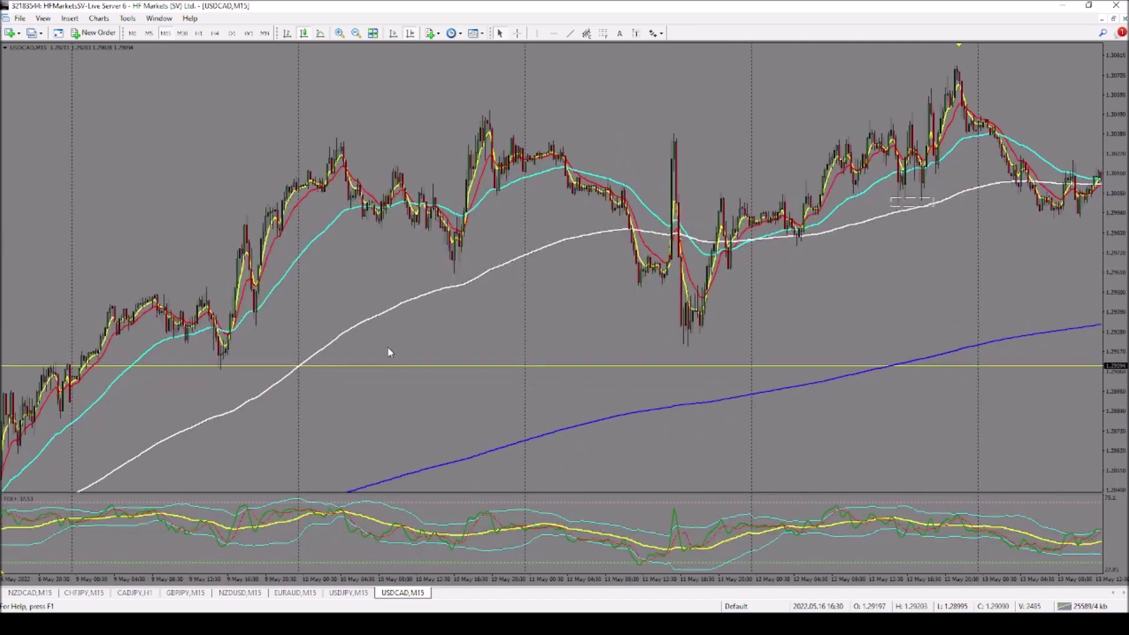
{"action": "left_click_drag", "start_coordinate": [388, 351], "coordinate": [898, 319]}
{"action": "left_click_drag", "start_coordinate": [419, 352], "coordinate": [922, 388]}
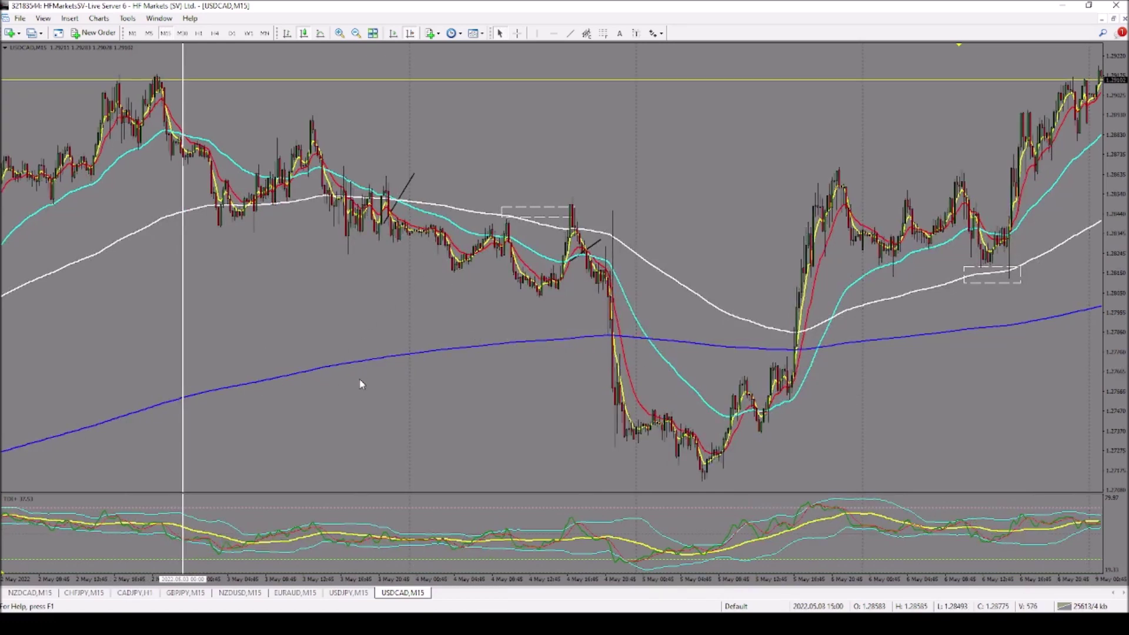
{"action": "left_click_drag", "start_coordinate": [561, 337], "coordinate": [250, 312]}
{"action": "left_click_drag", "start_coordinate": [707, 422], "coordinate": [573, 411]}
{"action": "left_click_drag", "start_coordinate": [1007, 338], "coordinate": [559, 338]}
{"action": "left_click_drag", "start_coordinate": [1107, 280], "coordinate": [676, 280]}
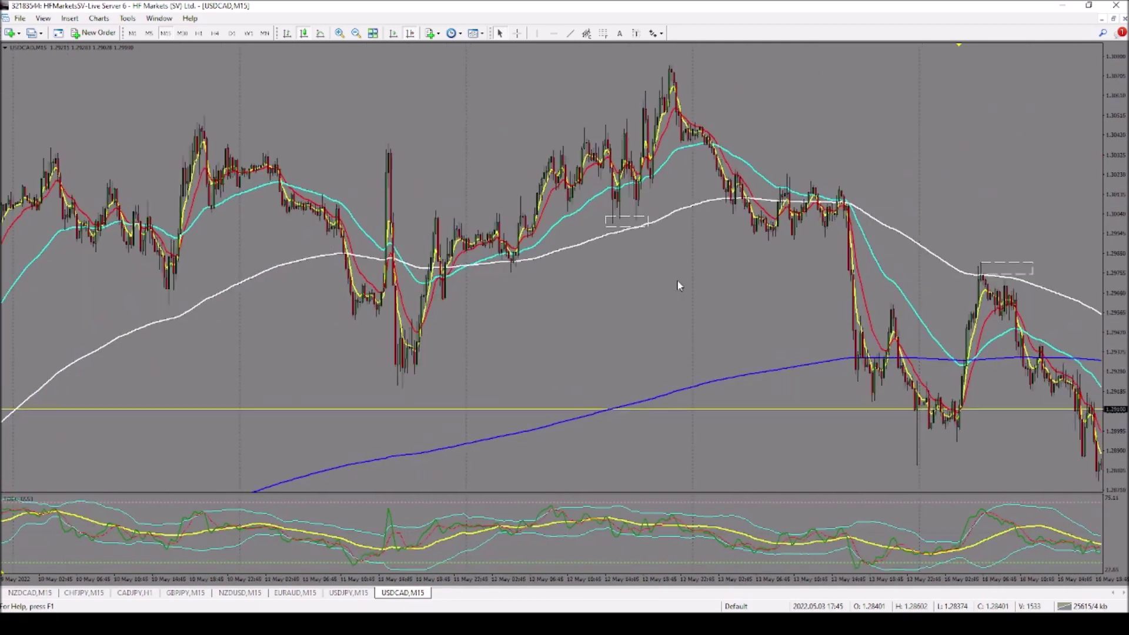
{"action": "left_click_drag", "start_coordinate": [1029, 385], "coordinate": [806, 365]}
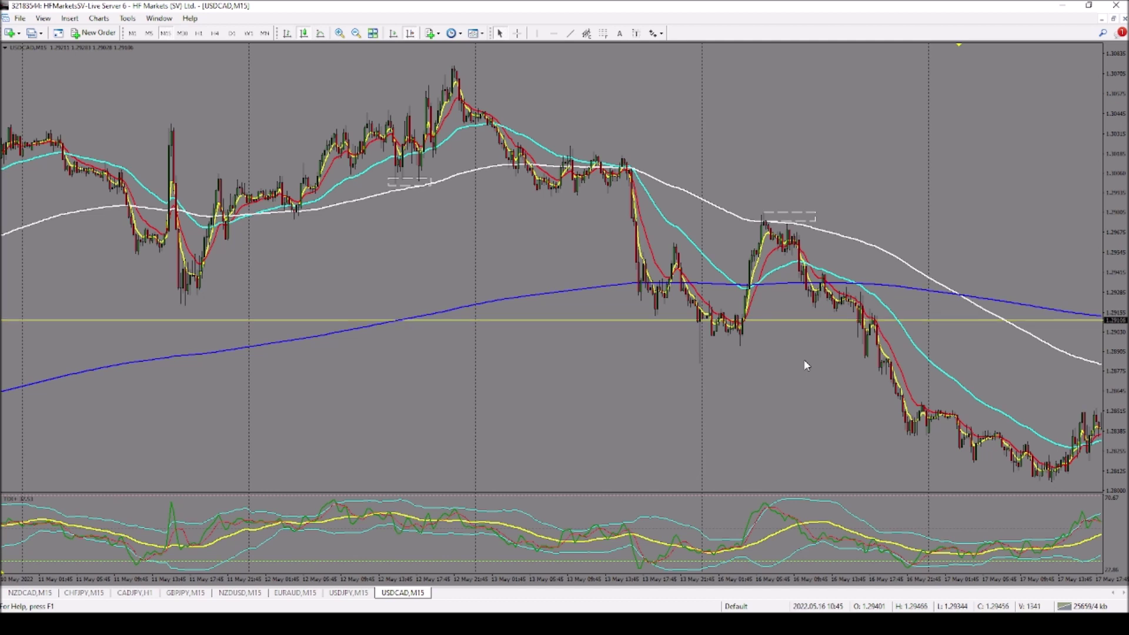
{"action": "left_click_drag", "start_coordinate": [820, 368], "coordinate": [687, 357]}
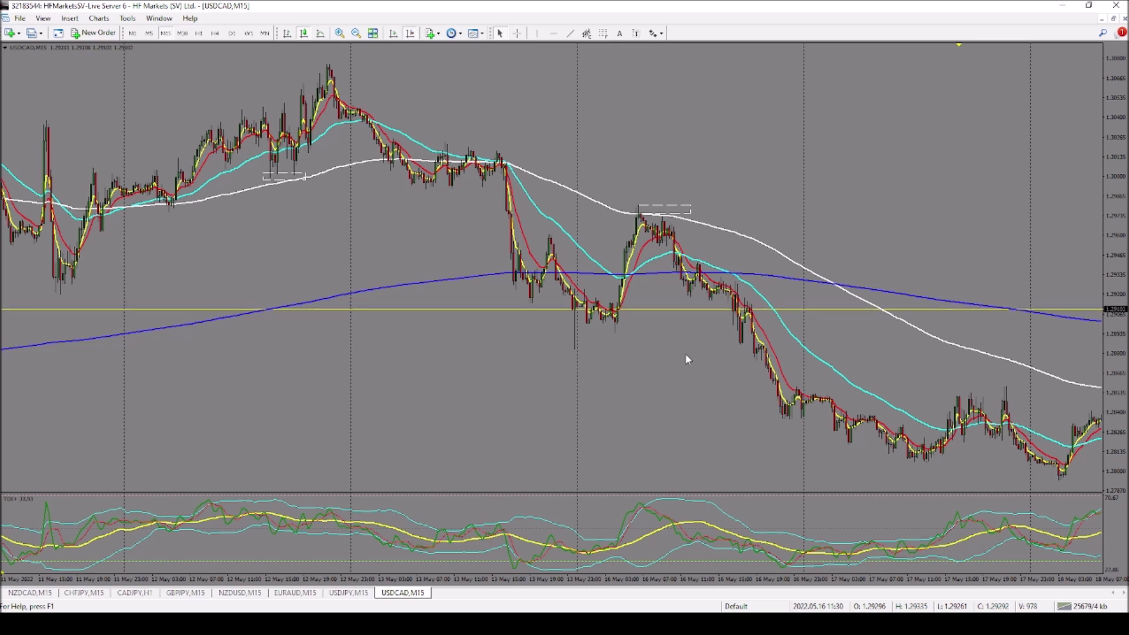
Step: Advance the chart to 18–25 May, showing the dashed zones near 20, 24 and 25 May
{"action": "scroll", "coordinate": [682, 356], "scroll_direction": "down", "scroll_amount": 5}
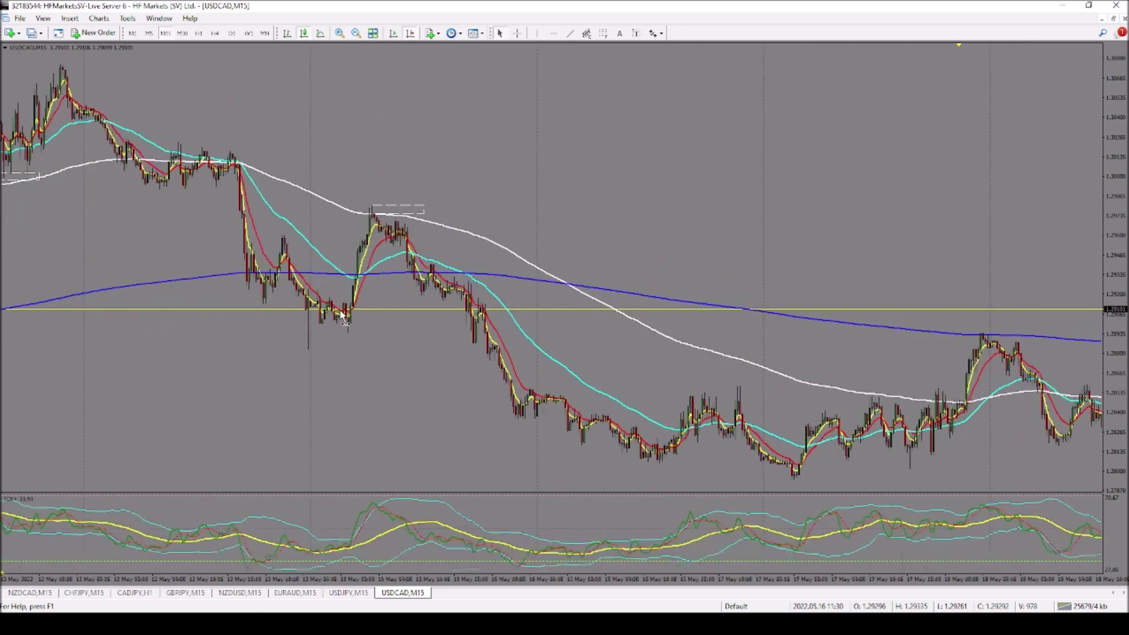
{"action": "scroll", "coordinate": [619, 364], "scroll_direction": "down", "scroll_amount": 5}
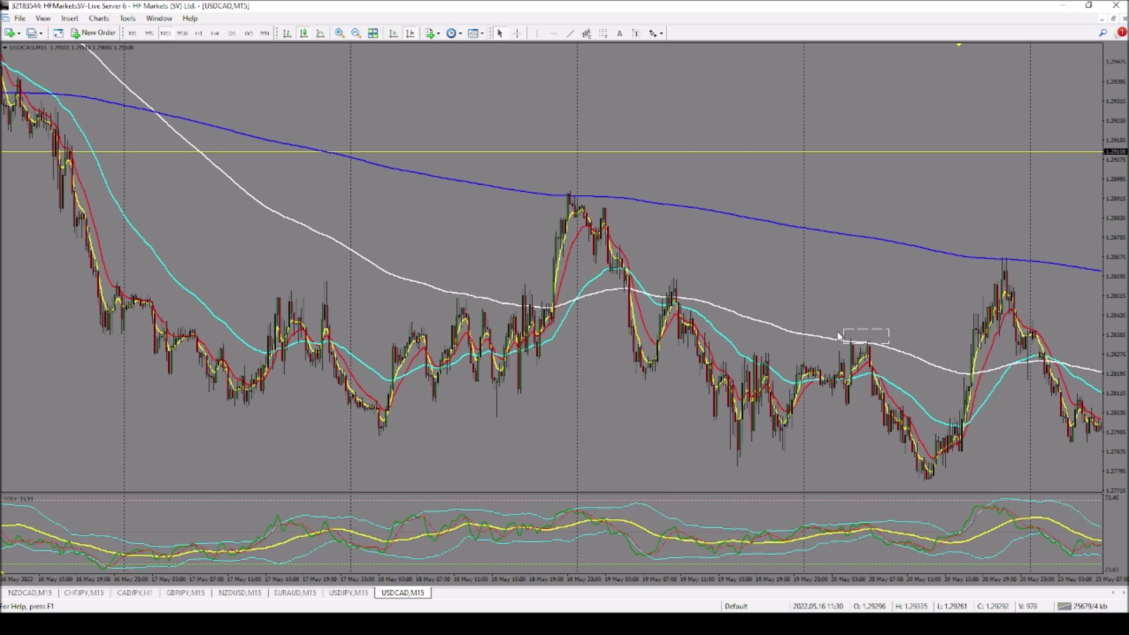
{"action": "left_click_drag", "start_coordinate": [844, 340], "coordinate": [621, 292]}
{"action": "scroll", "coordinate": [651, 384], "scroll_direction": "down", "scroll_amount": 3}
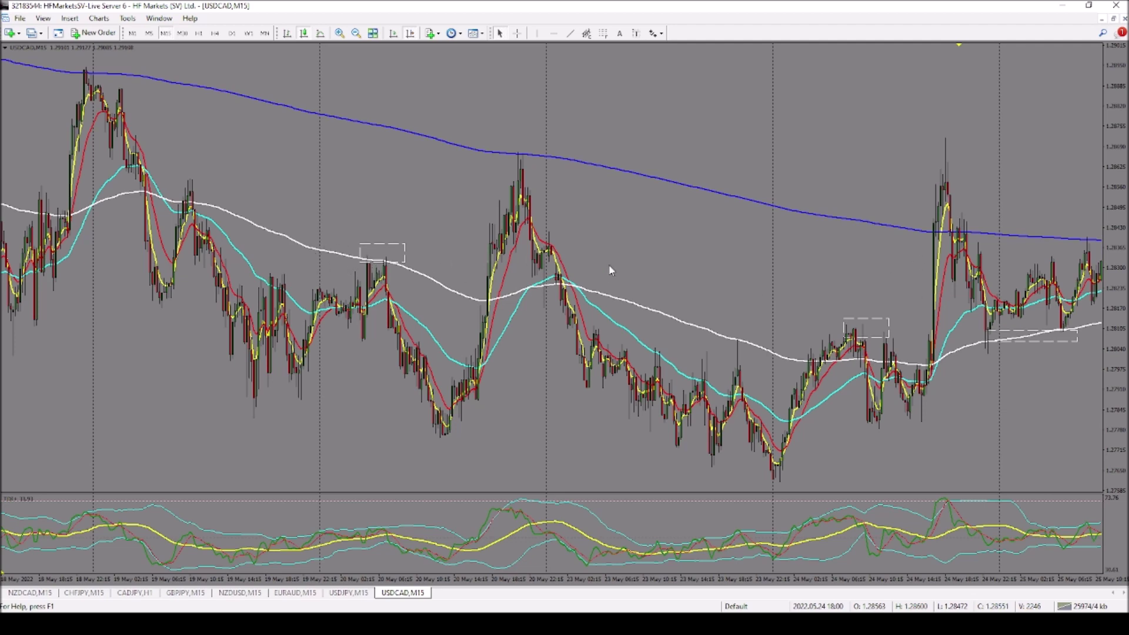
Step: Pan forward through the newest late-May USDCAD bars to review them
{"action": "left_click_drag", "start_coordinate": [708, 265], "coordinate": [619, 265]}
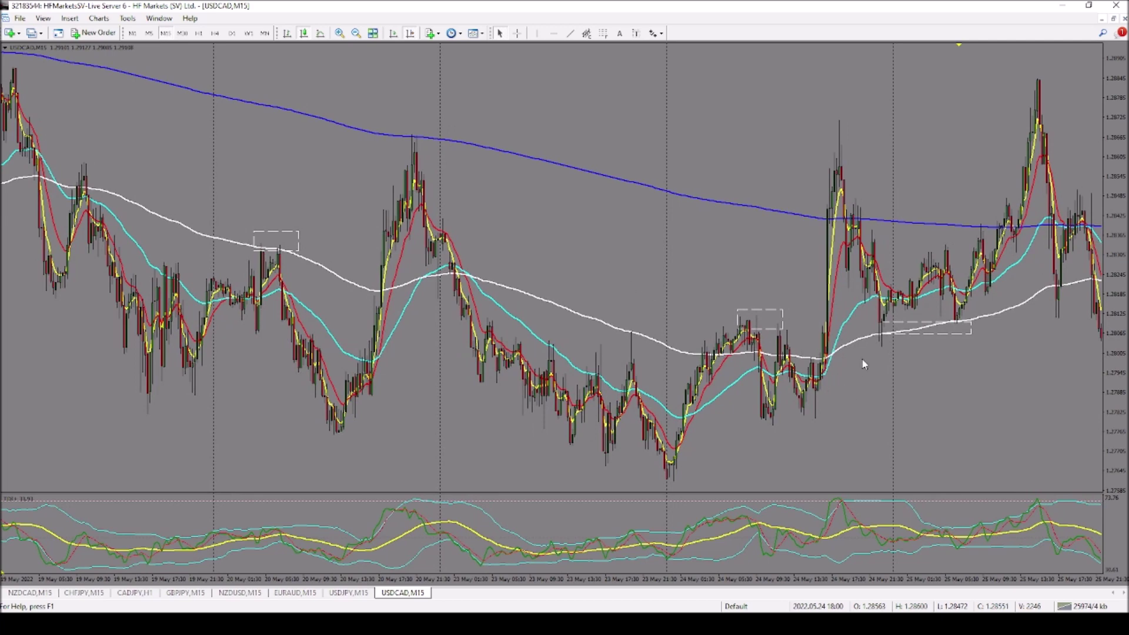
{"action": "left_click_drag", "start_coordinate": [954, 388], "coordinate": [823, 331]}
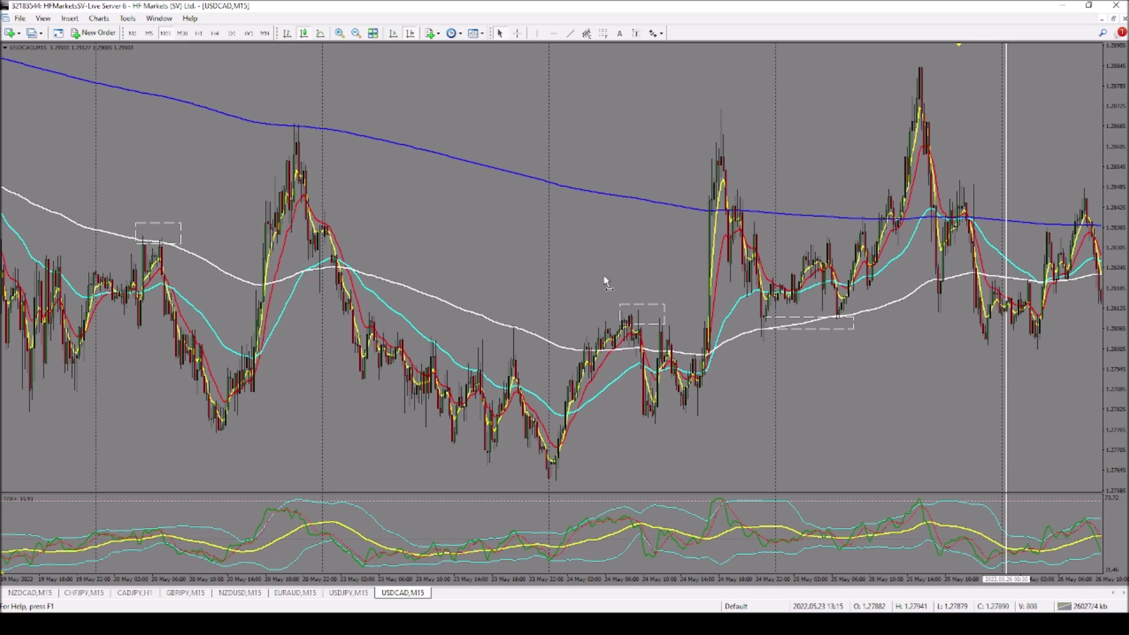
{"action": "scroll", "coordinate": [676, 288], "scroll_direction": "up", "scroll_amount": 5}
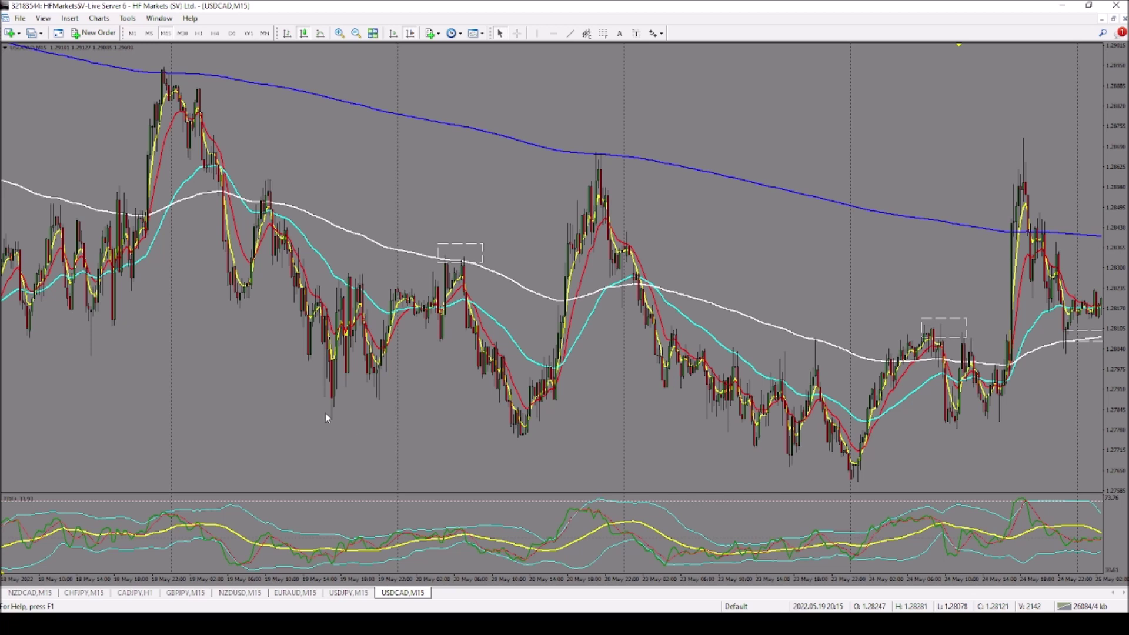
Step: Move the chart back to earlier bars, then stop the OBS Studio recording
{"action": "left_click_drag", "start_coordinate": [300, 402], "coordinate": [382, 407]}
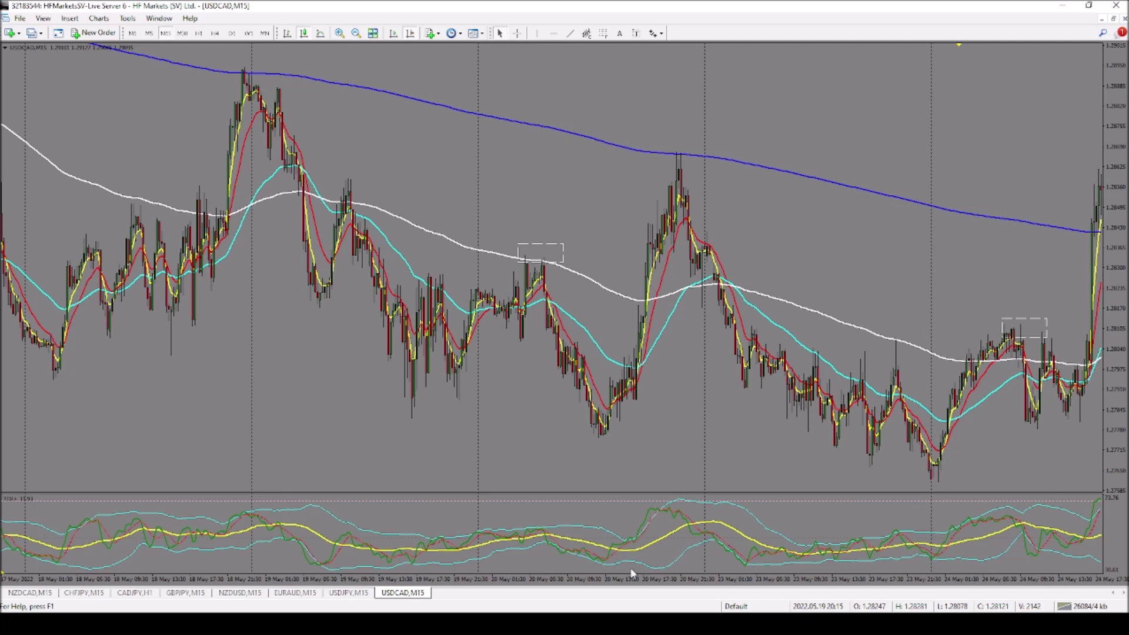
{"action": "key", "text": "alt+Tab"}
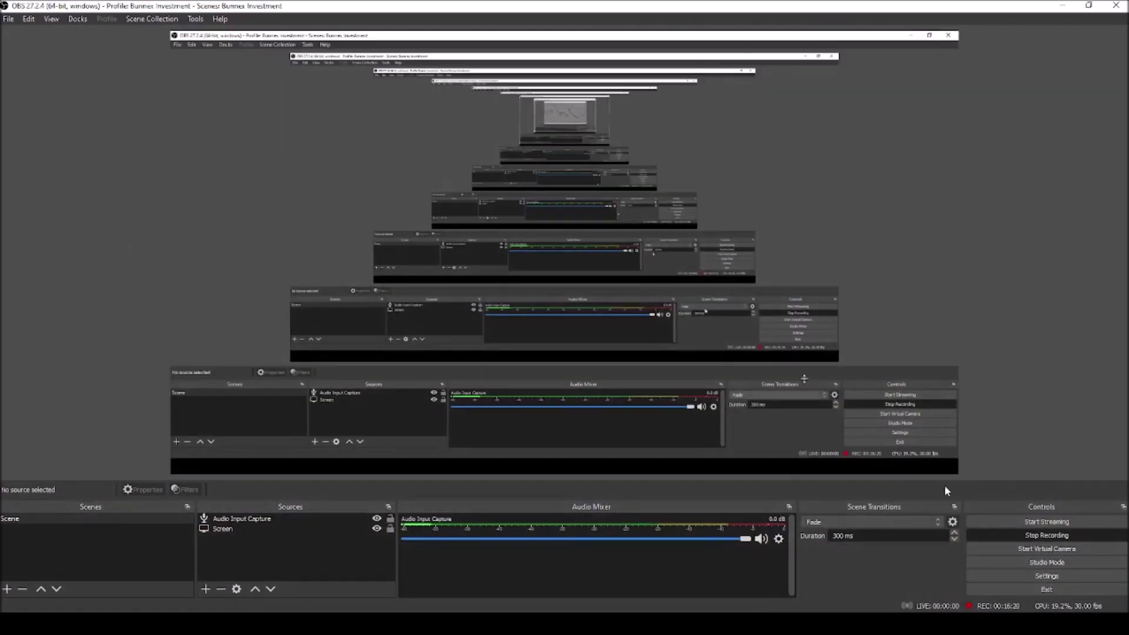
{"action": "left_click", "coordinate": [1060, 534]}
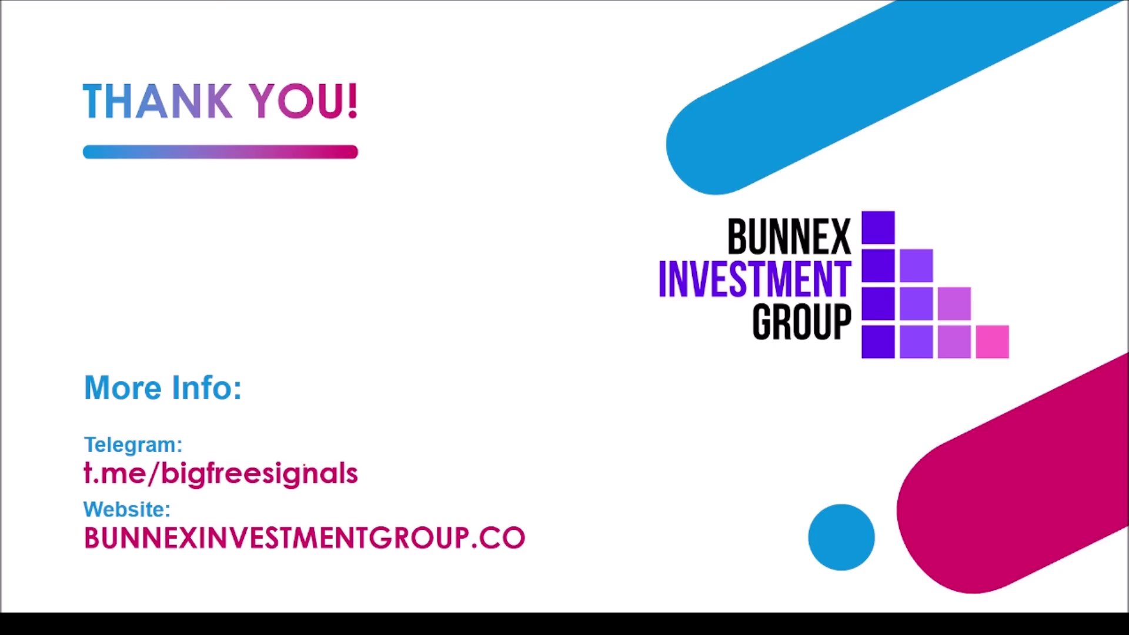